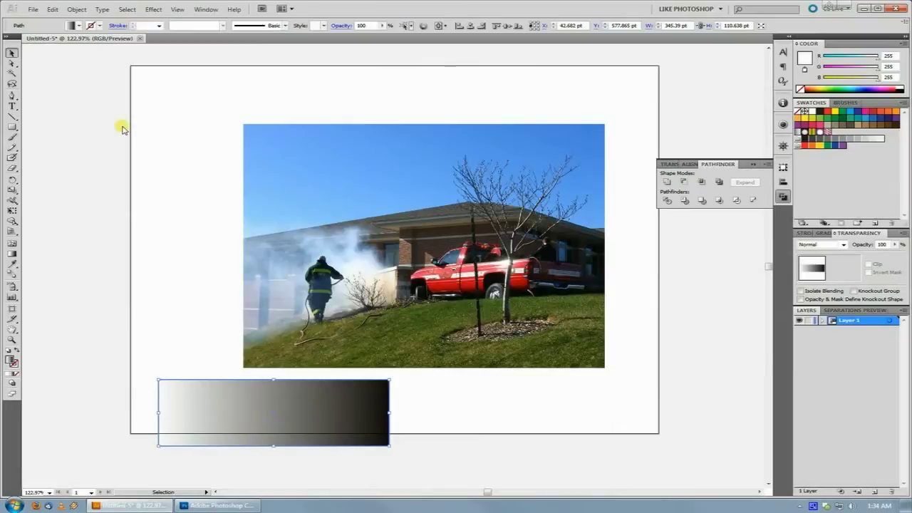
Collapse the Pathfinder panel, deselect the gradient rectangle, and switch to Photoshop
left_click(783, 196)
left_click(205, 221)
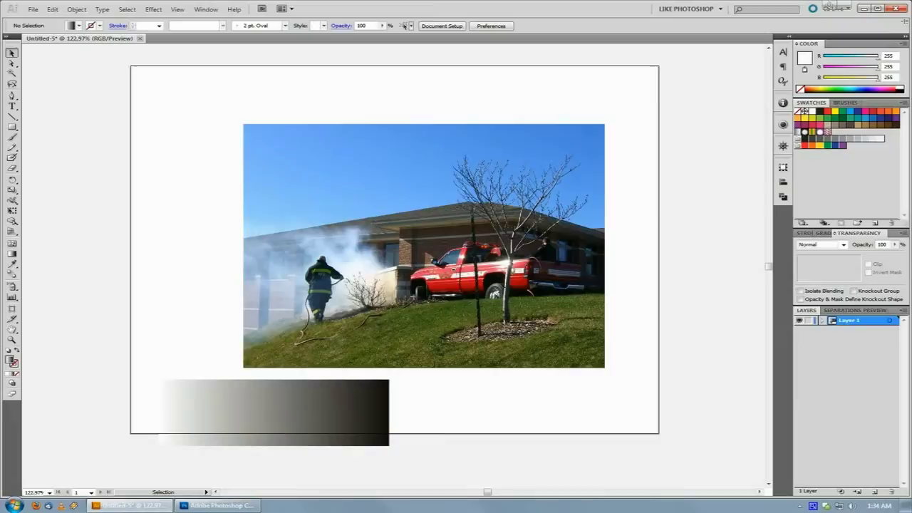
left_click(227, 506)
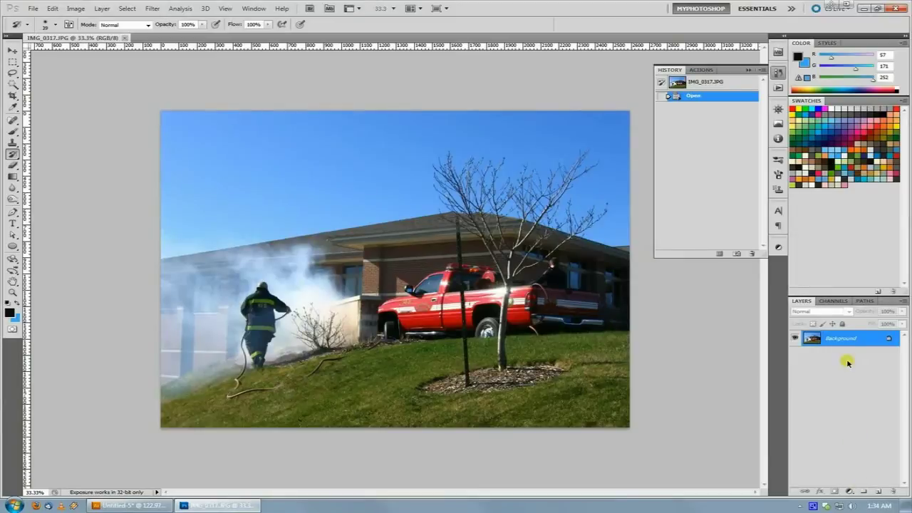
Convert the Background layer into an editable layer and add a layer mask to it
double_click(848, 339)
key("Return")
left_click(834, 491)
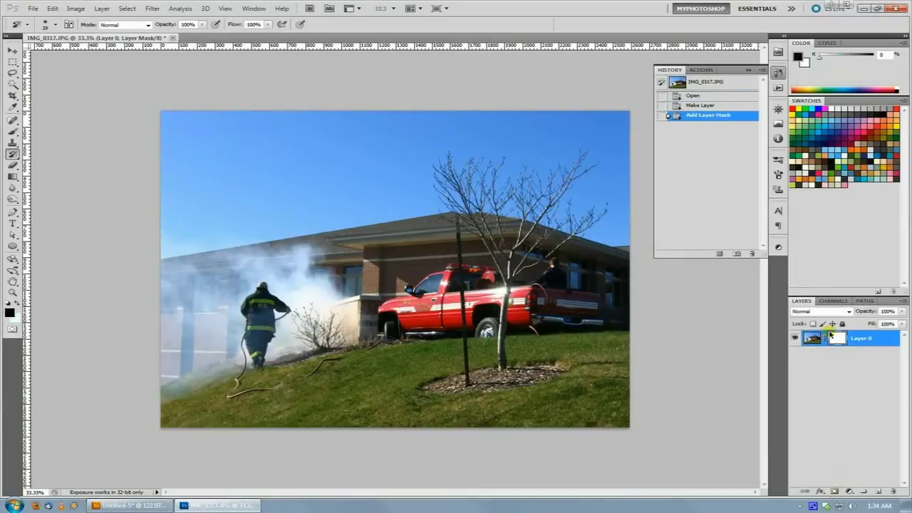
Brush black over the truck area on the layer mask, then return to Illustrator
left_click(13, 133)
mouse_move(555, 232)
left_mouse_down()
mouse_move(507, 205)
mouse_move(409, 327)
mouse_move(378, 335)
left_mouse_up()
left_click(838, 338, "alt")
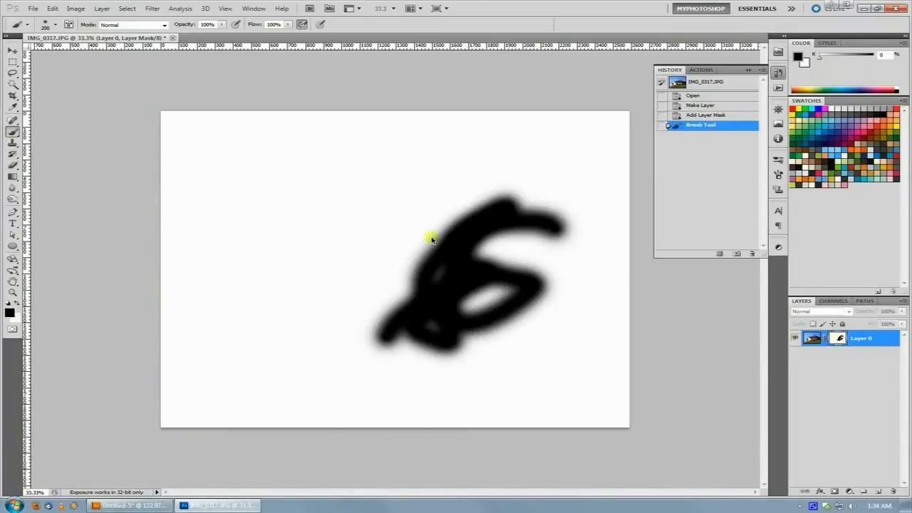
left_click(812, 339)
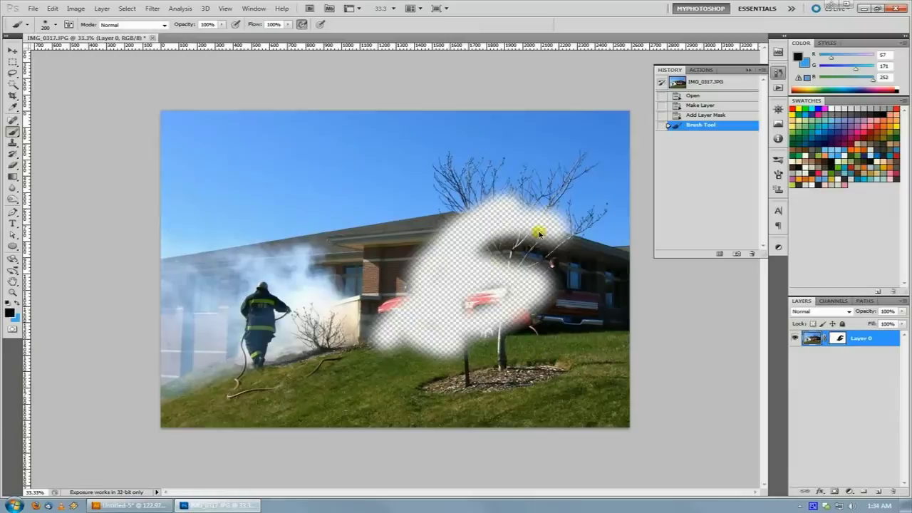
left_click_drag(494, 271, 485, 331)
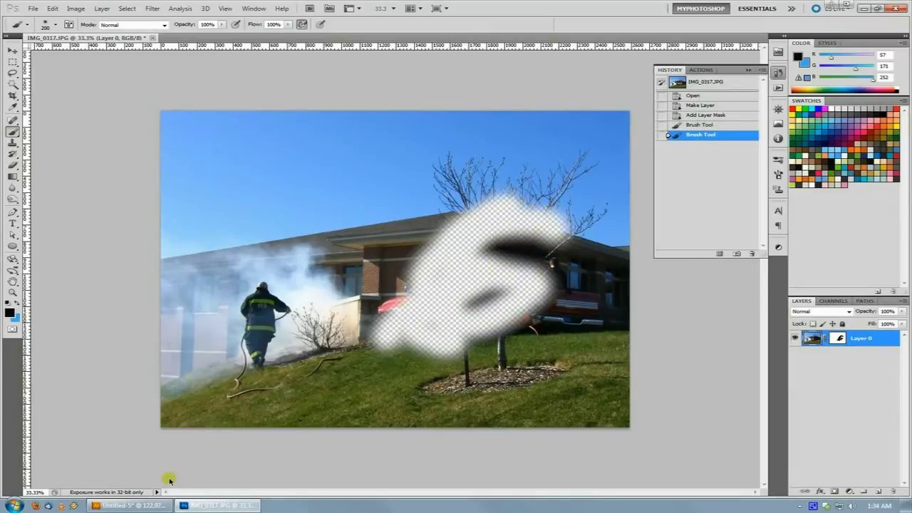
left_click(146, 507)
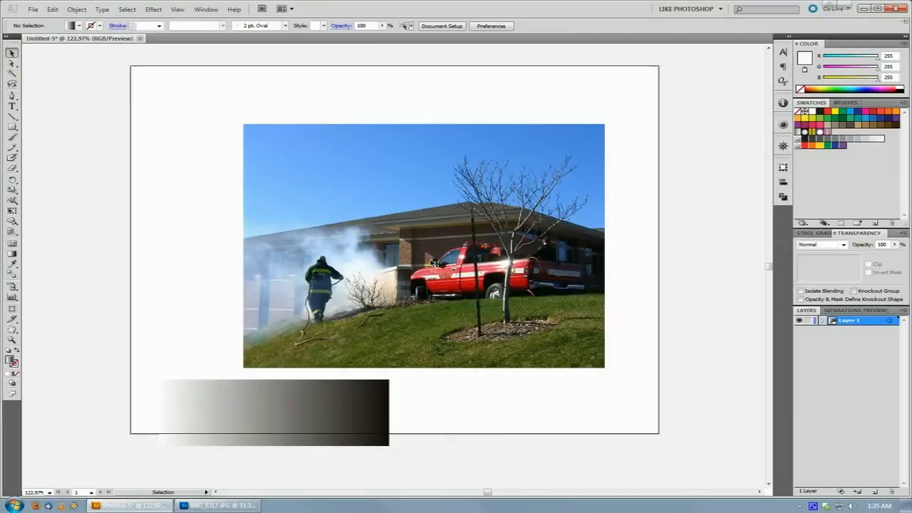
Nudge the photo slightly up-left, then zoom to 150% and pan to show the whole artwork
left_click_drag(433, 263, 419, 251)
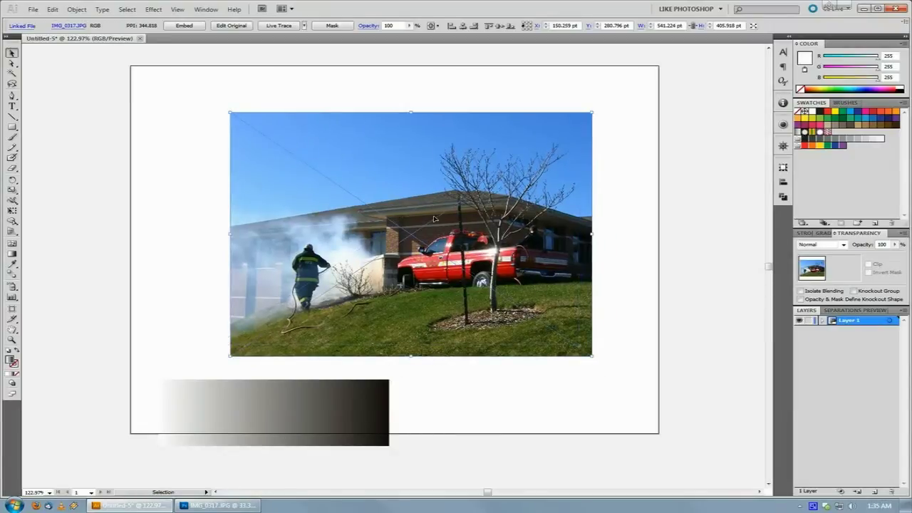
left_click(610, 223)
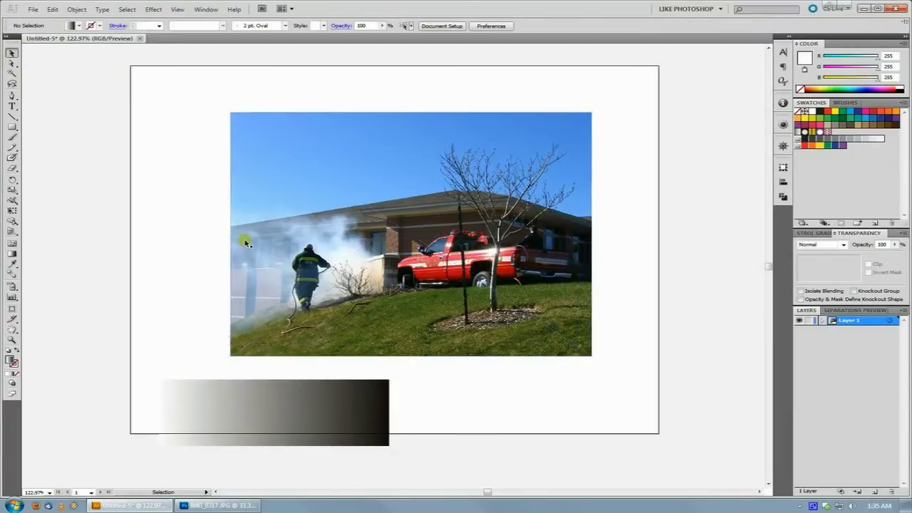
key("ctrl+plus")
left_click_drag(363, 279, 471, 264)
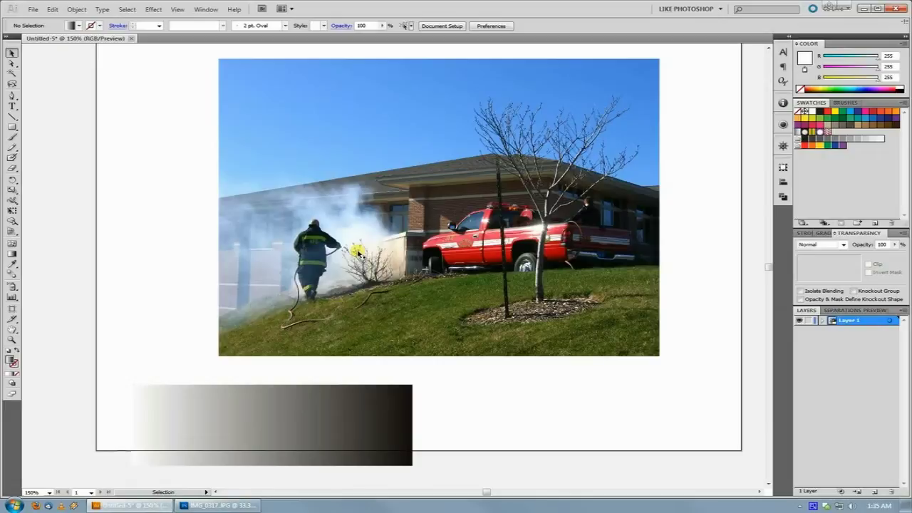
left_click(477, 238)
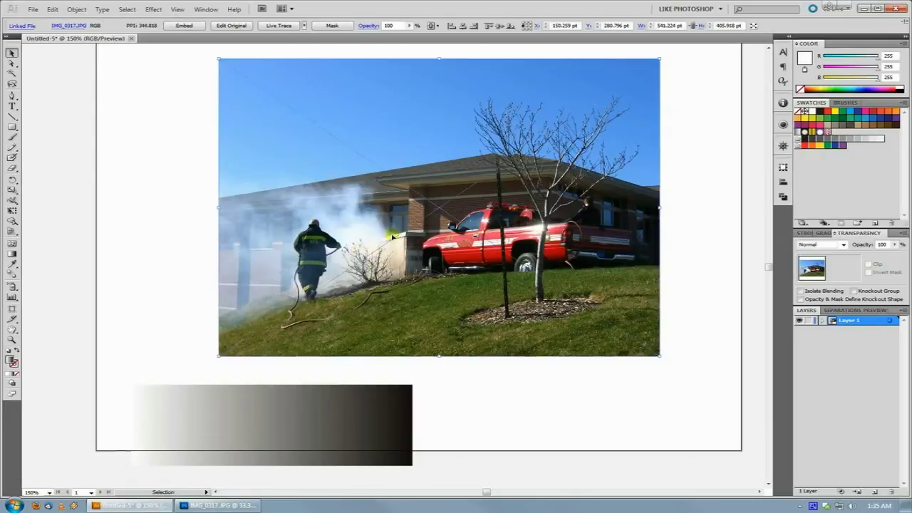
left_click(164, 201)
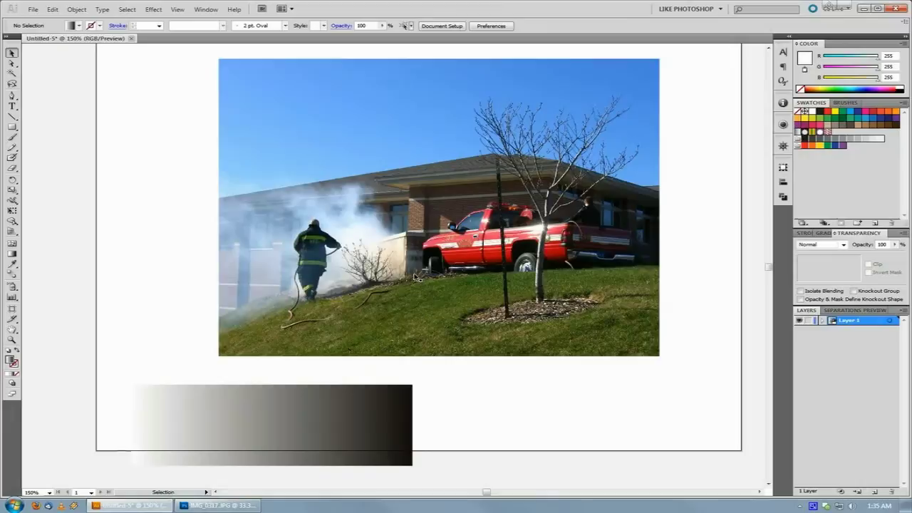
Settle the photo in place and move the gradient rectangle over the photo's bottom edge
left_click(417, 283)
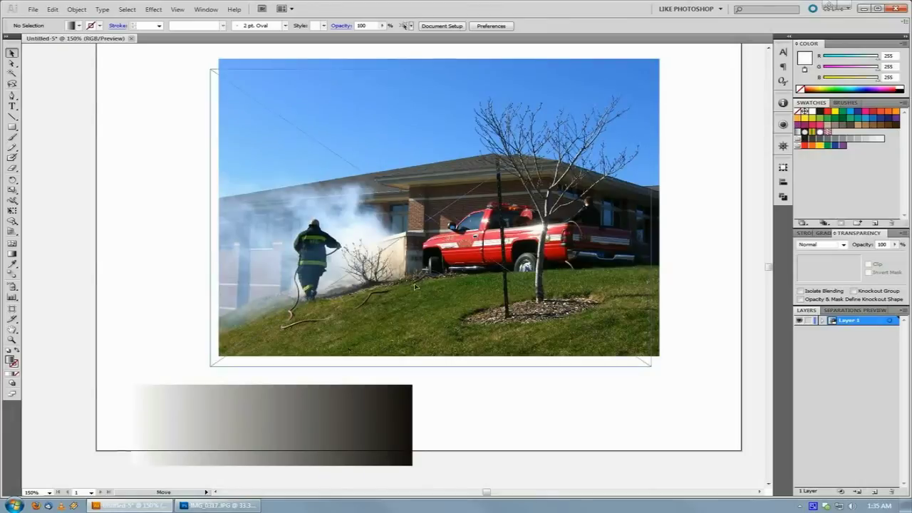
left_click_drag(415, 287, 404, 299)
left_click(290, 422)
left_click(499, 401)
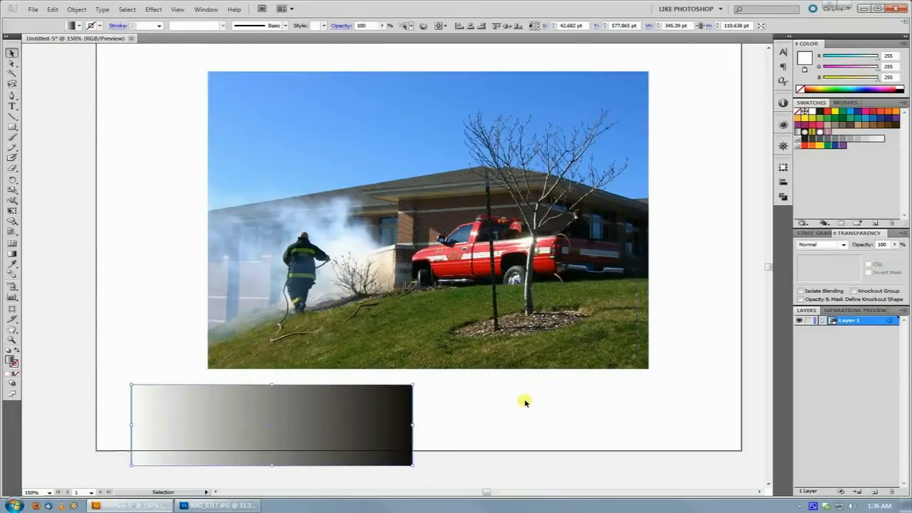
left_click_drag(193, 441, 340, 382)
left_click(216, 505)
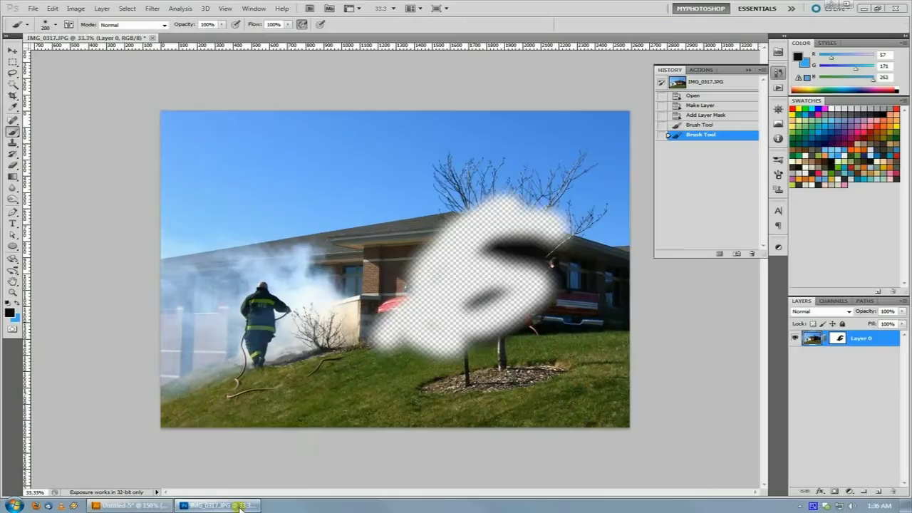
left_click(148, 506)
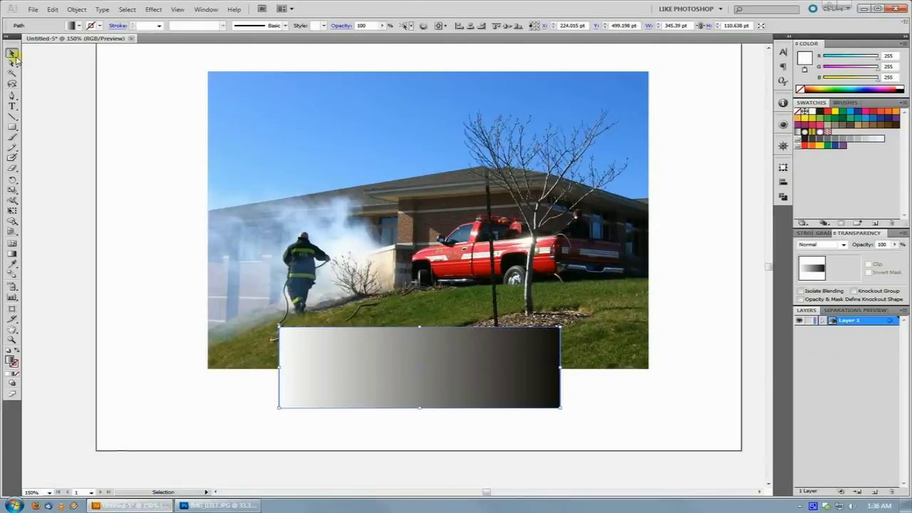
Move the gradient rectangle over the photo's middle, enlarge it to about 394 × 175 pt, and select both objects
left_click_drag(387, 338, 378, 218)
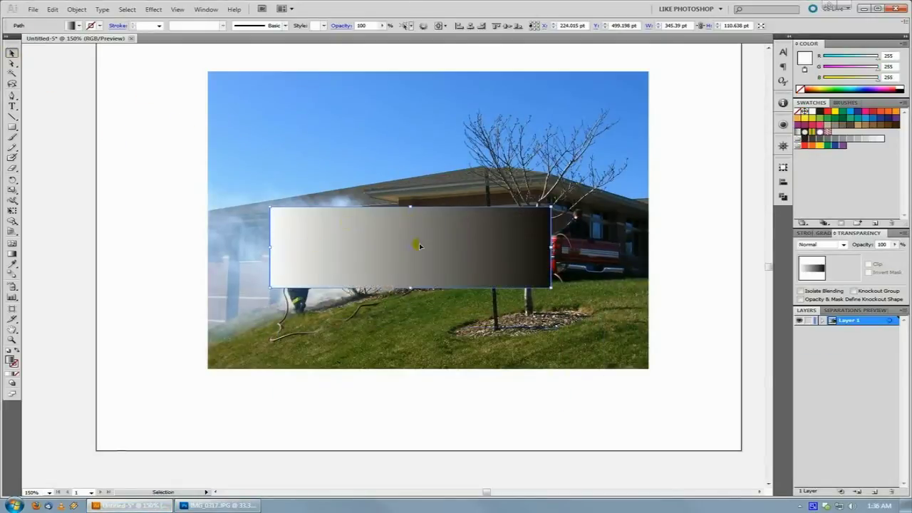
left_click_drag(480, 250, 471, 275)
left_click(519, 403)
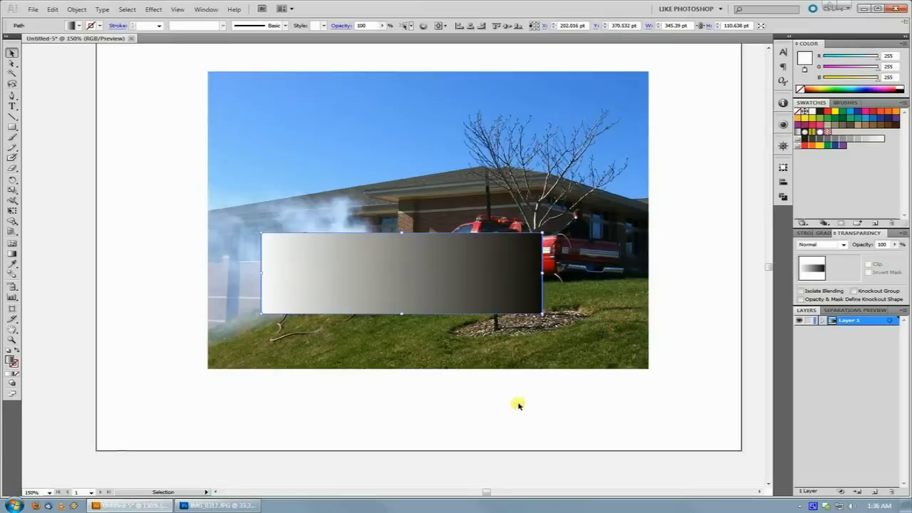
left_click_drag(409, 269, 397, 254)
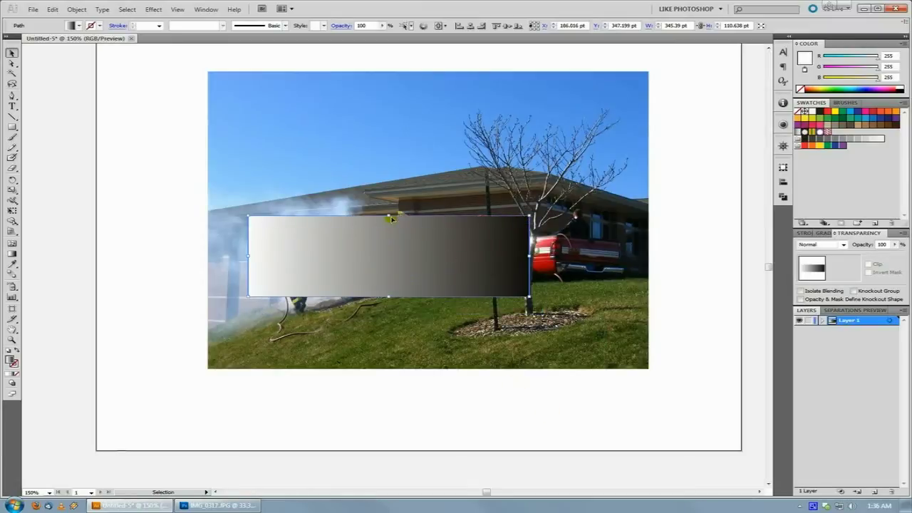
left_click_drag(390, 214, 390, 192)
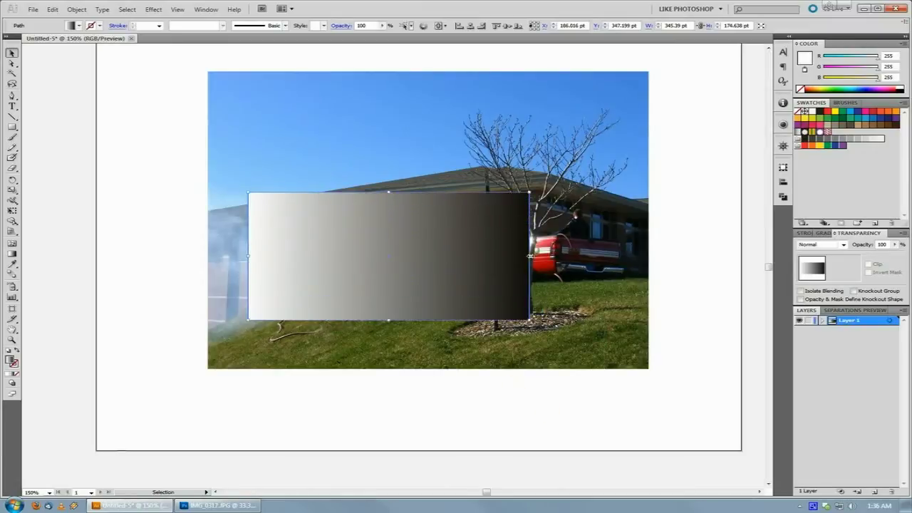
left_click_drag(529, 255, 568, 255)
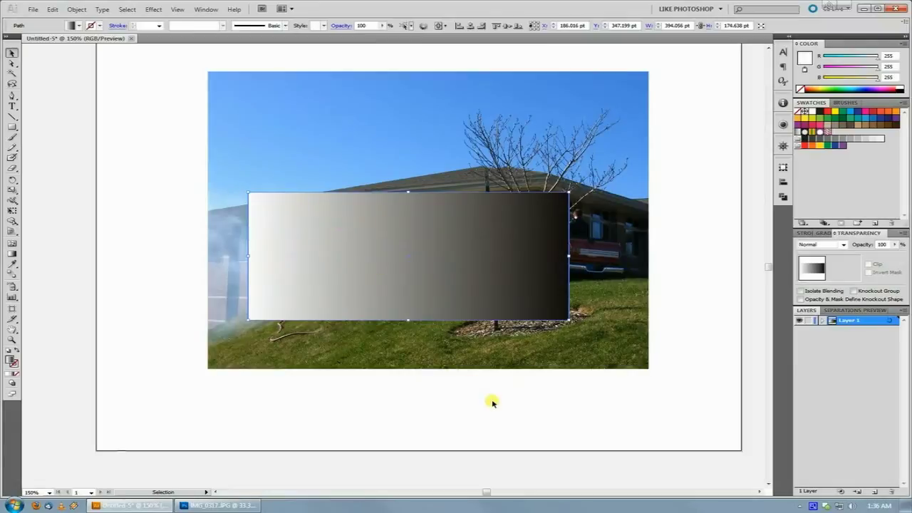
left_click_drag(555, 408, 373, 343)
Apply Make Opacity Mask from the Transparency panel menu, then deselect to view the fading photo
left_click(381, 319)
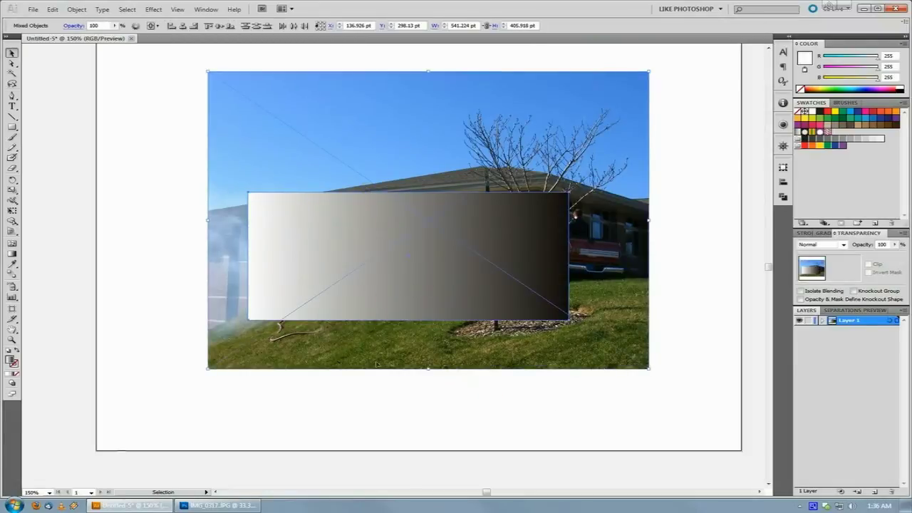
left_click(861, 243)
left_click(206, 9)
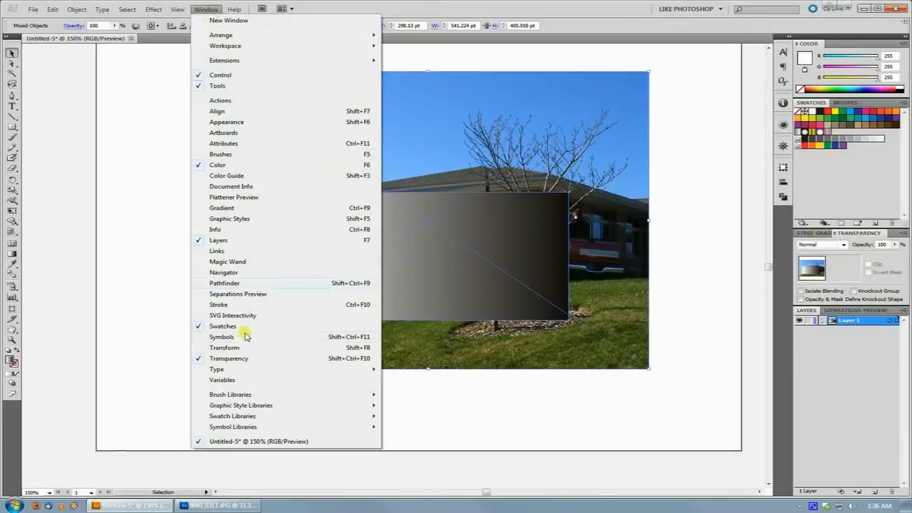
left_click(700, 245)
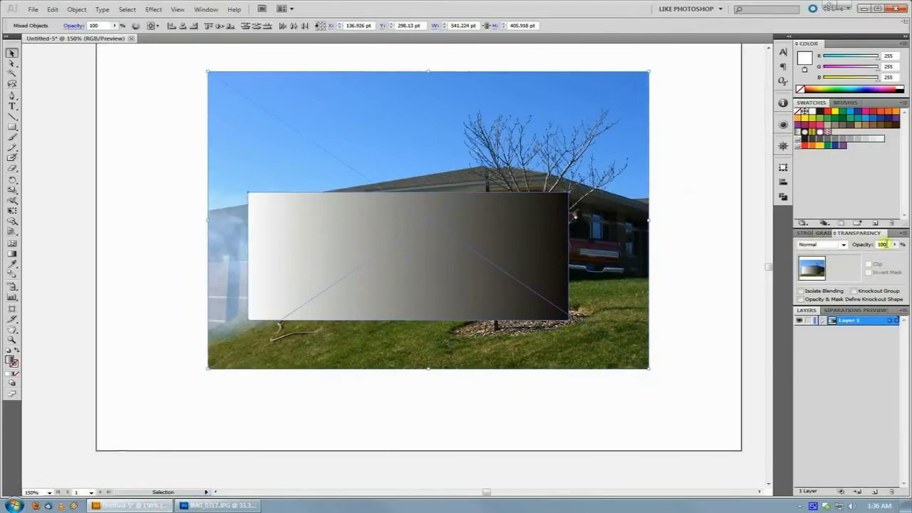
left_click(903, 233)
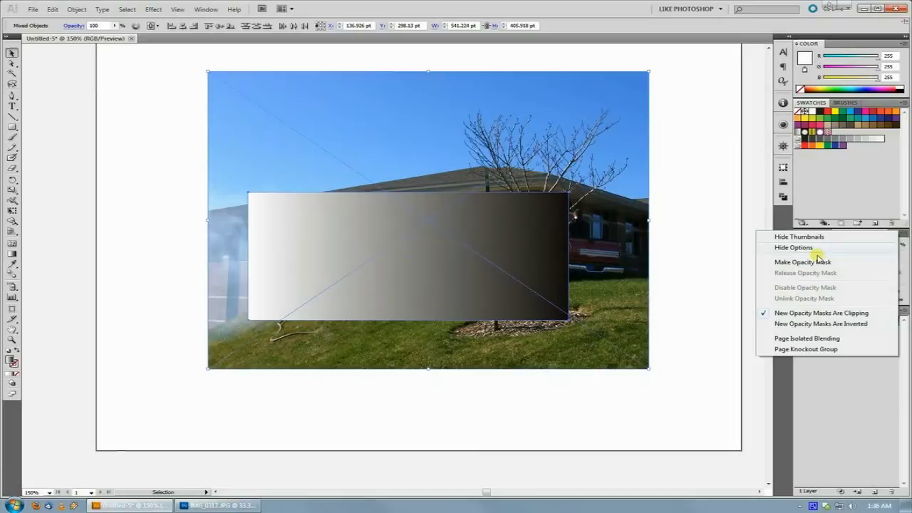
left_click(802, 261)
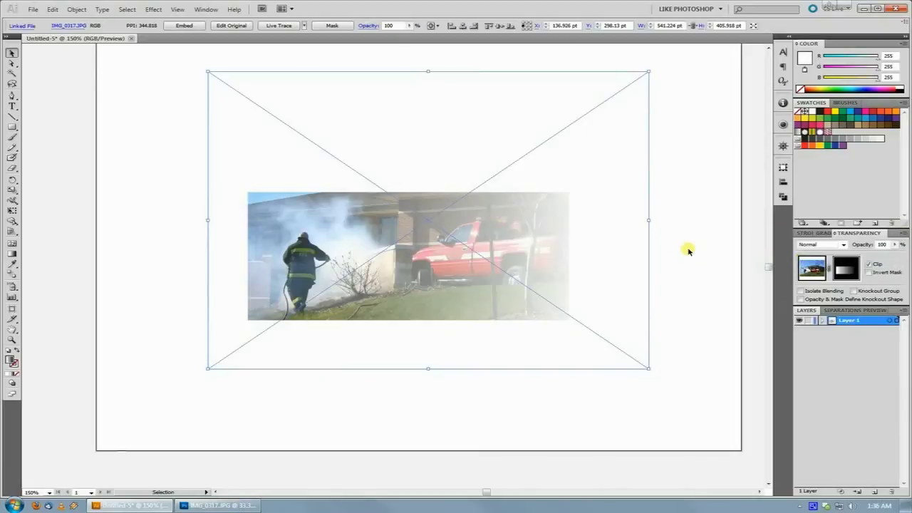
left_click(686, 226)
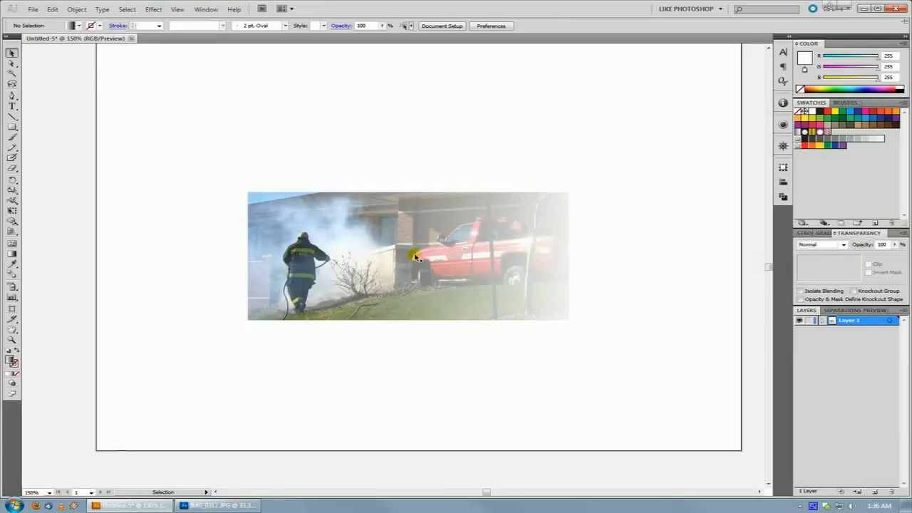
Move the masked photo left and down, then toggle the opacity mask off and back on
left_click(479, 212)
left_click_drag(475, 240, 421, 259)
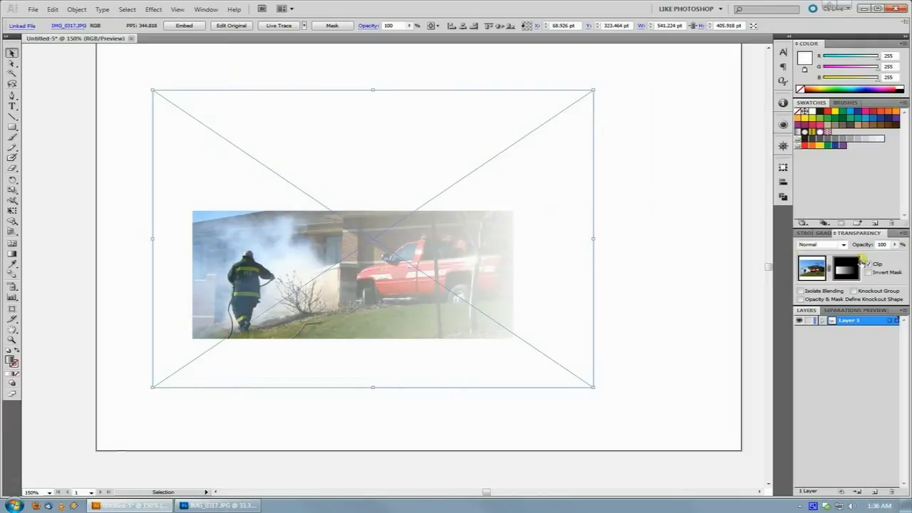
left_click(859, 263, "shift")
left_click(859, 263, "shift")
Release the opacity mask through the Transparency panel menu and deselect
left_click(901, 233)
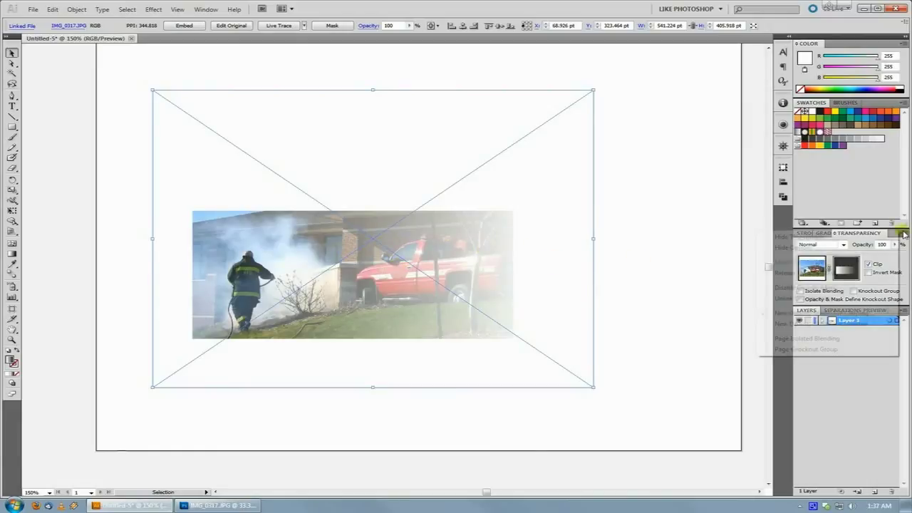
left_click(826, 273)
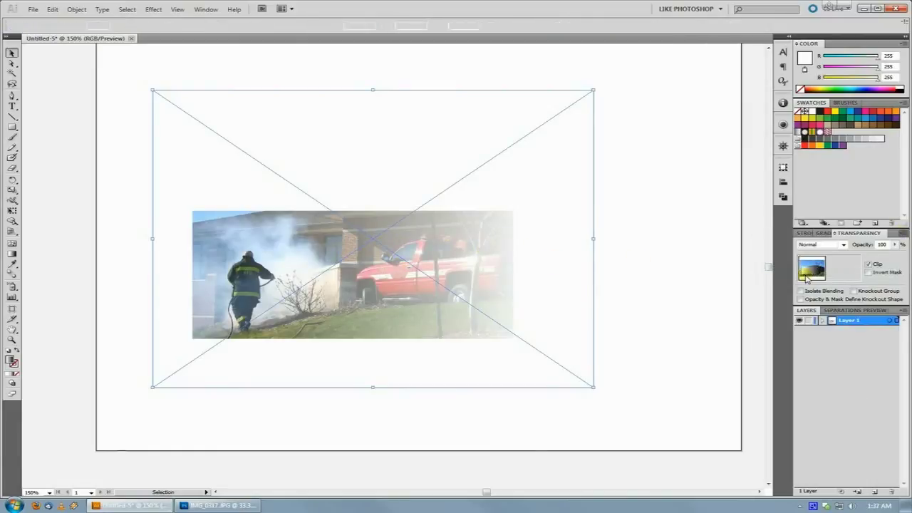
left_click(662, 236)
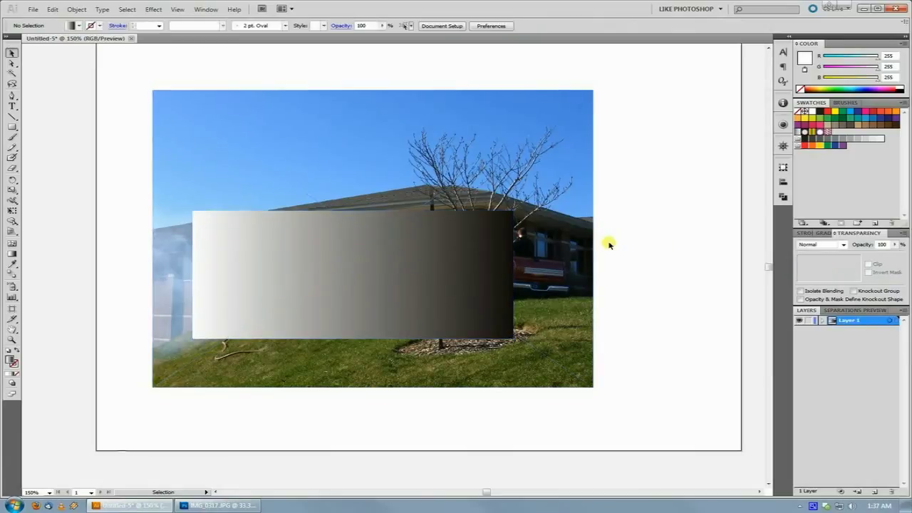
Select the gradient rectangle, drag it aside, and delete it
left_click(428, 259)
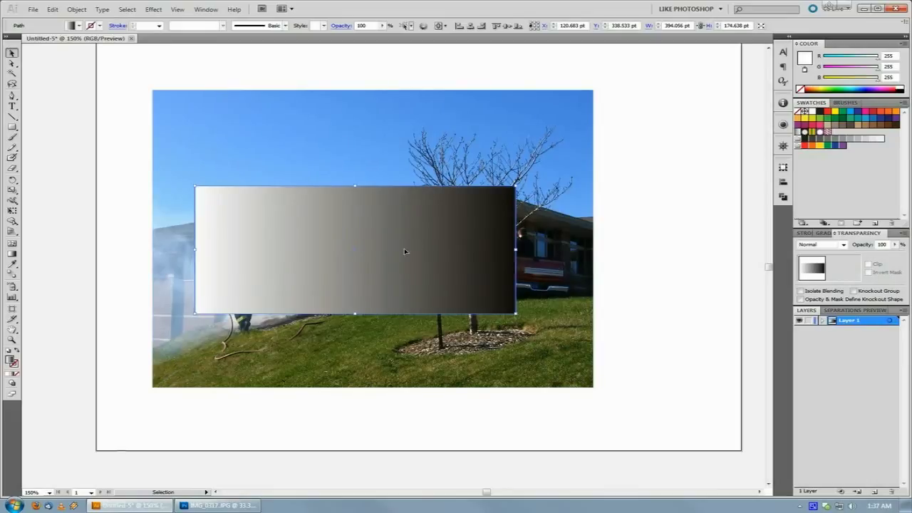
left_click_drag(404, 251, 393, 276)
key("Delete")
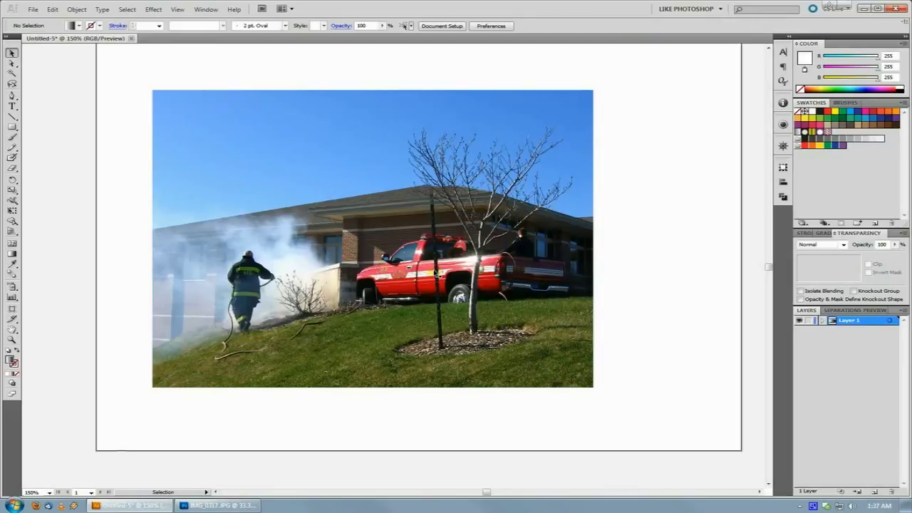